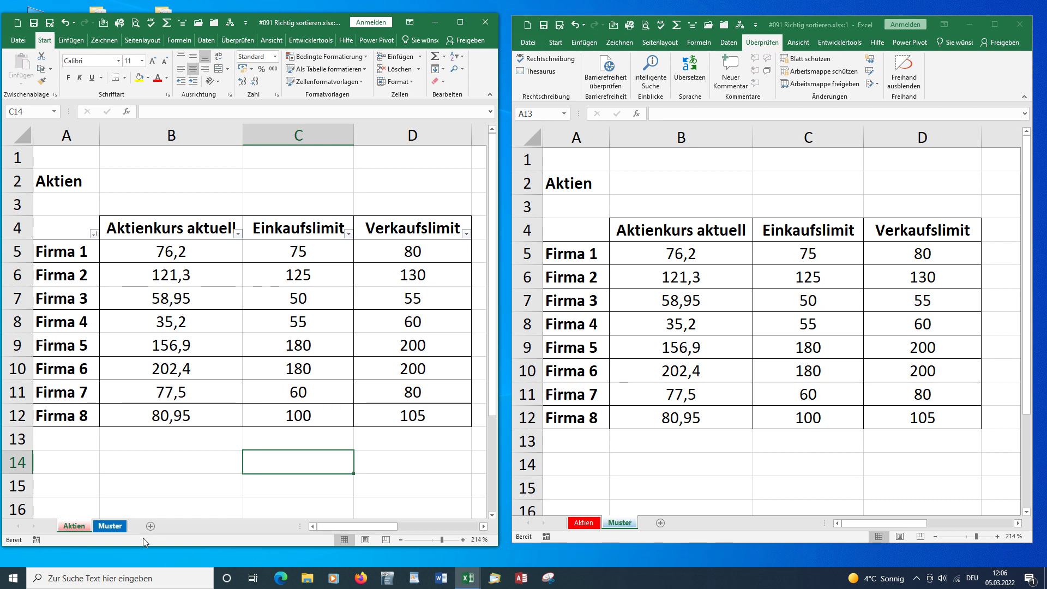
# Filter Einkaufslimit to values greater than 100 so only Firma 2, 5 and 6 remain.
pyautogui.click(110, 526)
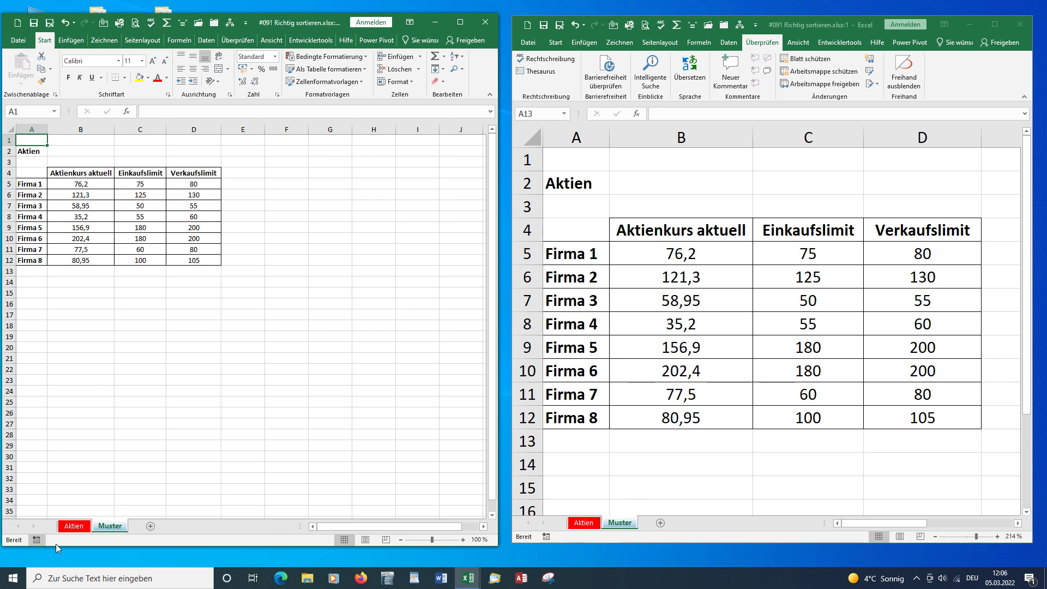
pyautogui.click(75, 526)
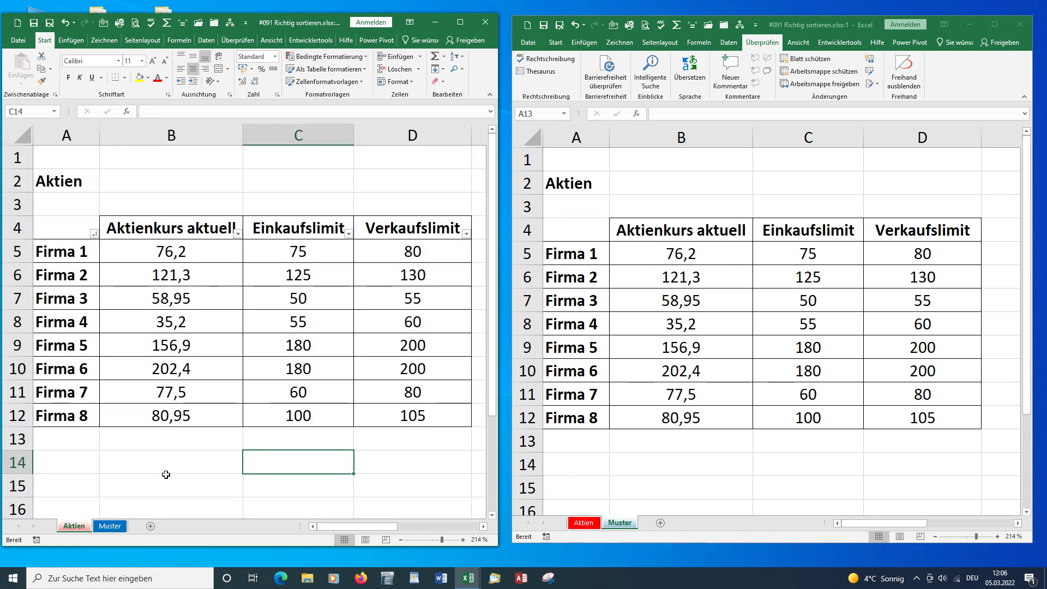
pyautogui.click(348, 234)
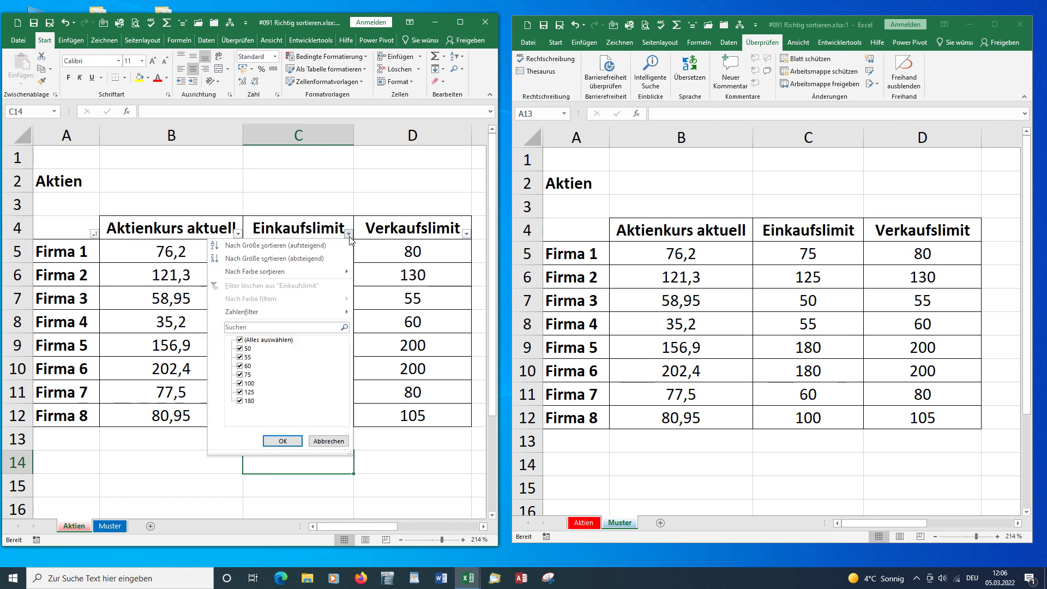
pyautogui.moveTo(246, 312)
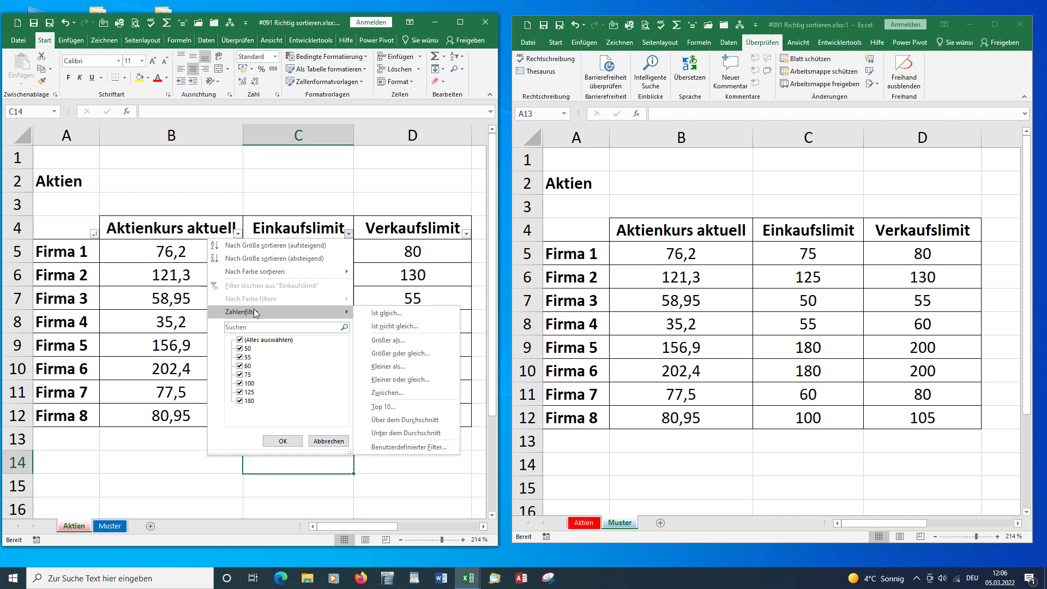
pyautogui.click(387, 340)
pyautogui.write('100')
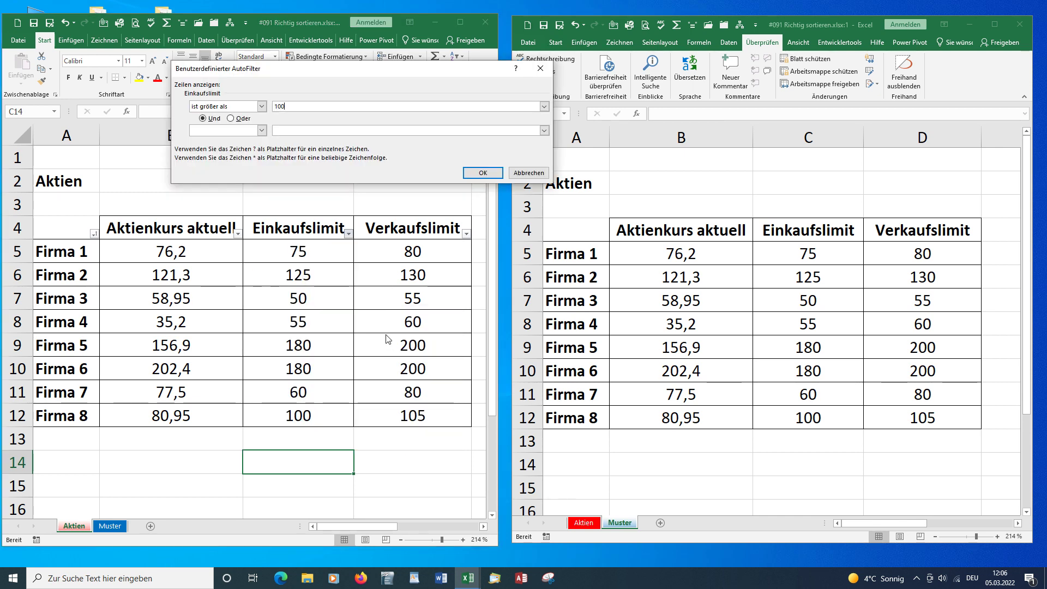
pyautogui.click(485, 177)
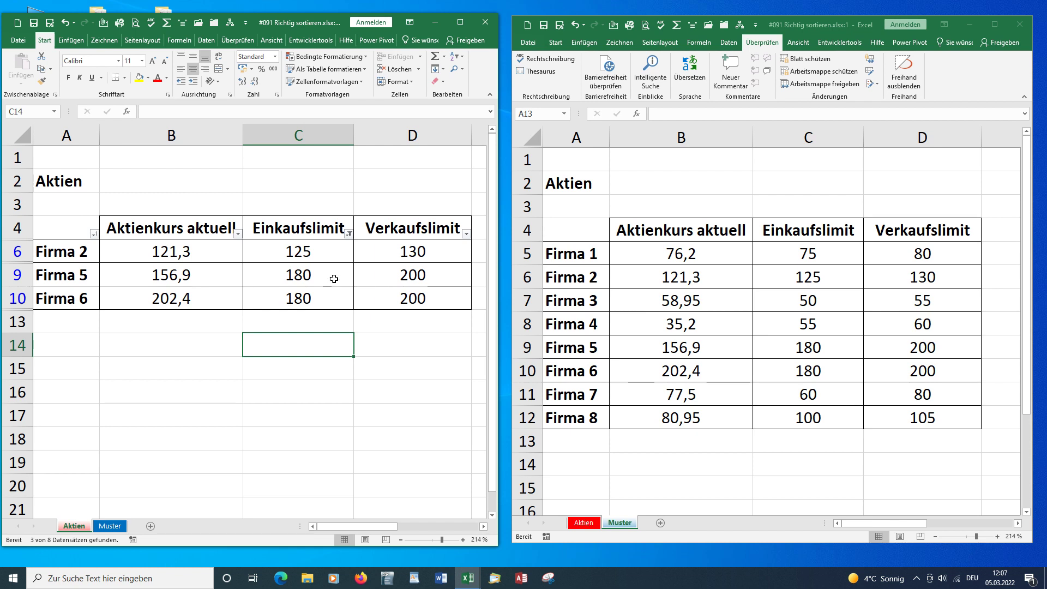
# Reselect all Einkaufslimit values in the AutoFilter so Firma 1–8 show again.
pyautogui.click(349, 234)
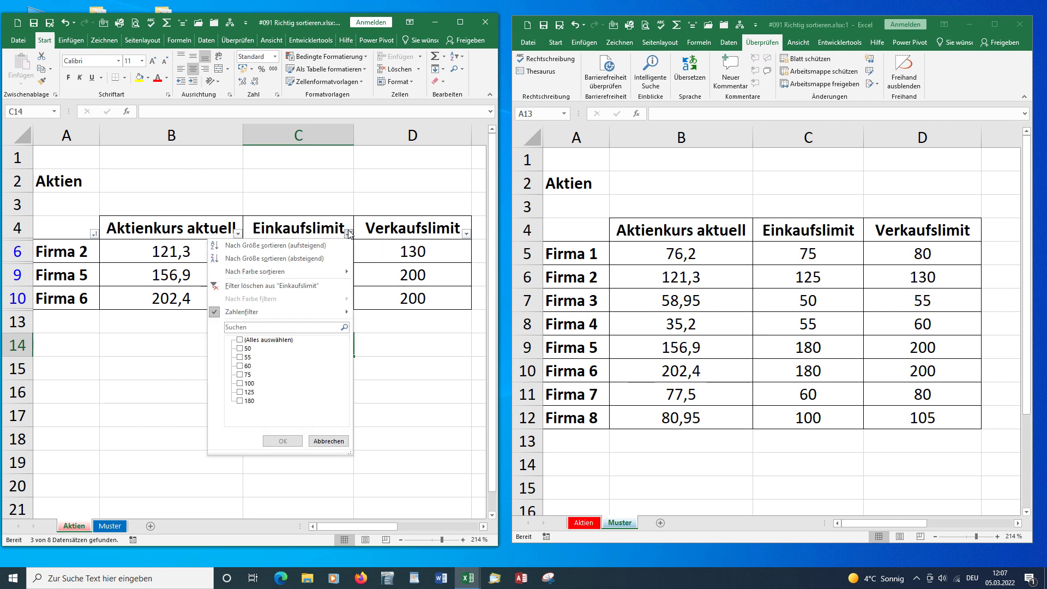
pyautogui.click(241, 341)
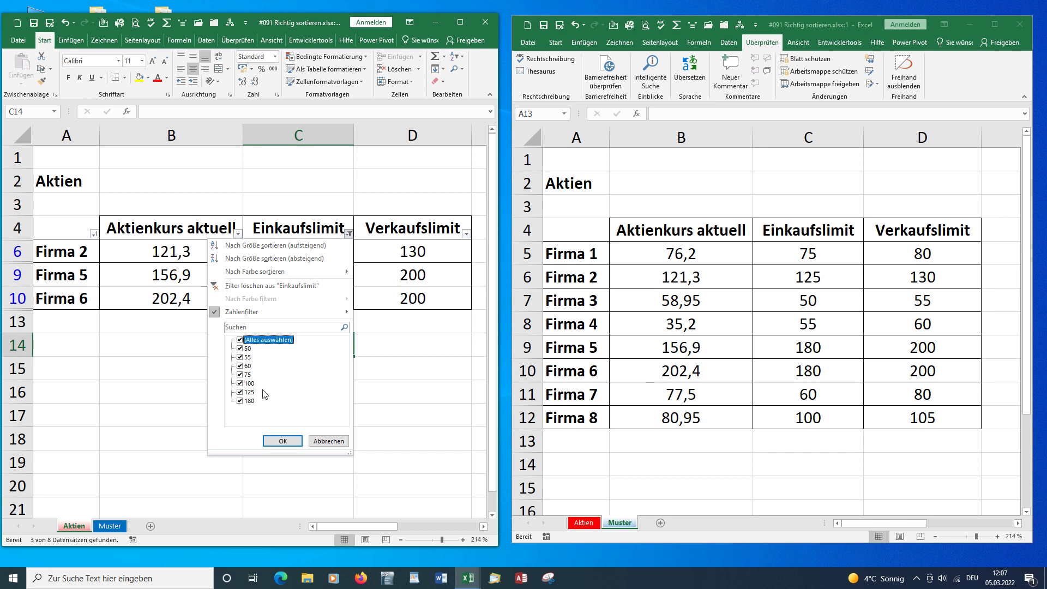
pyautogui.click(283, 441)
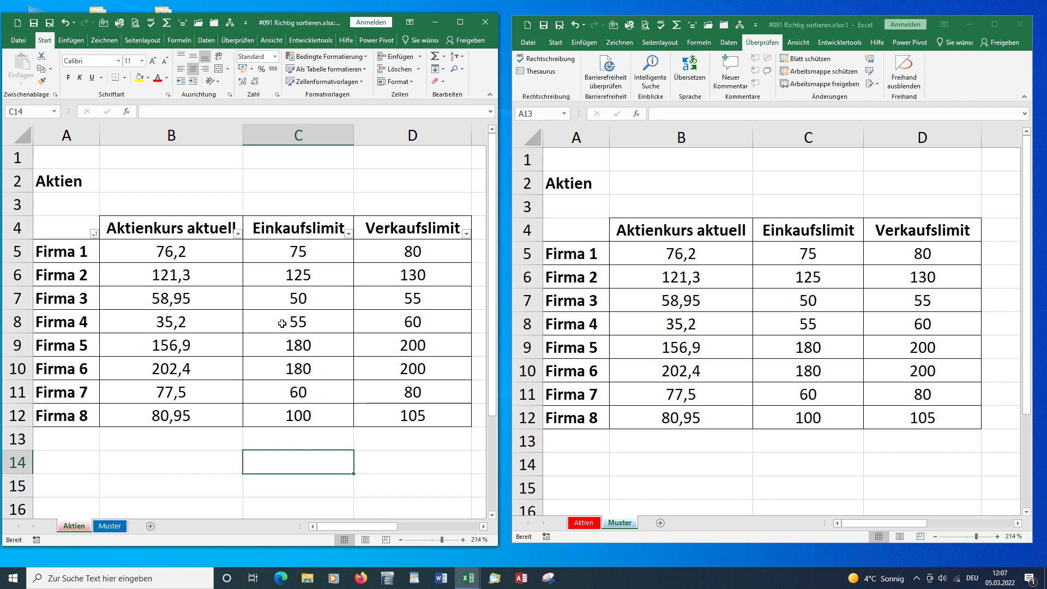
# Sort the Aktien rows ascending by Einkaufslimit from cell C8.
pyautogui.click(282, 324)
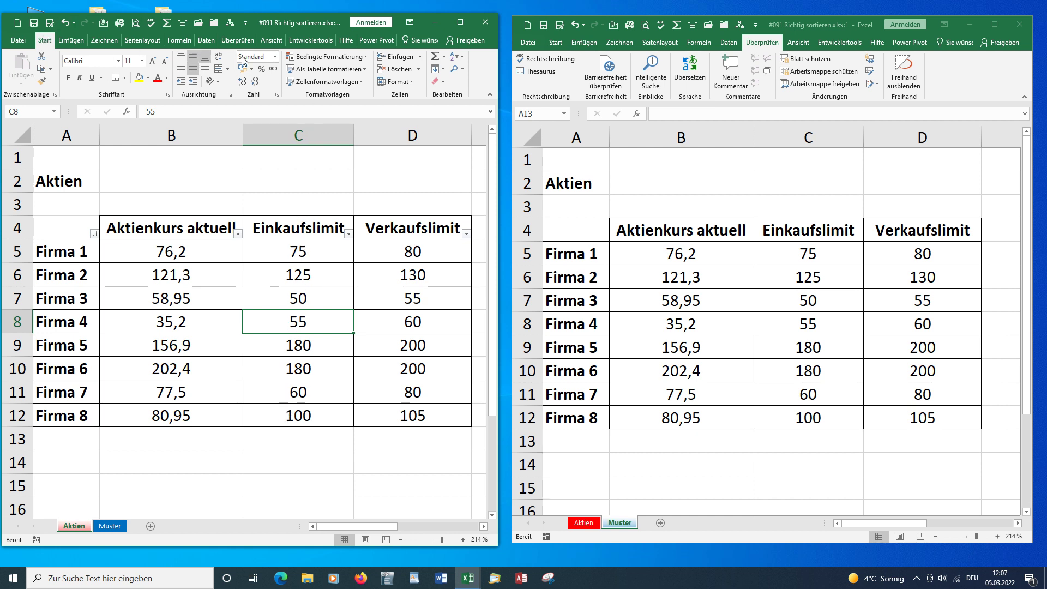
pyautogui.click(457, 56)
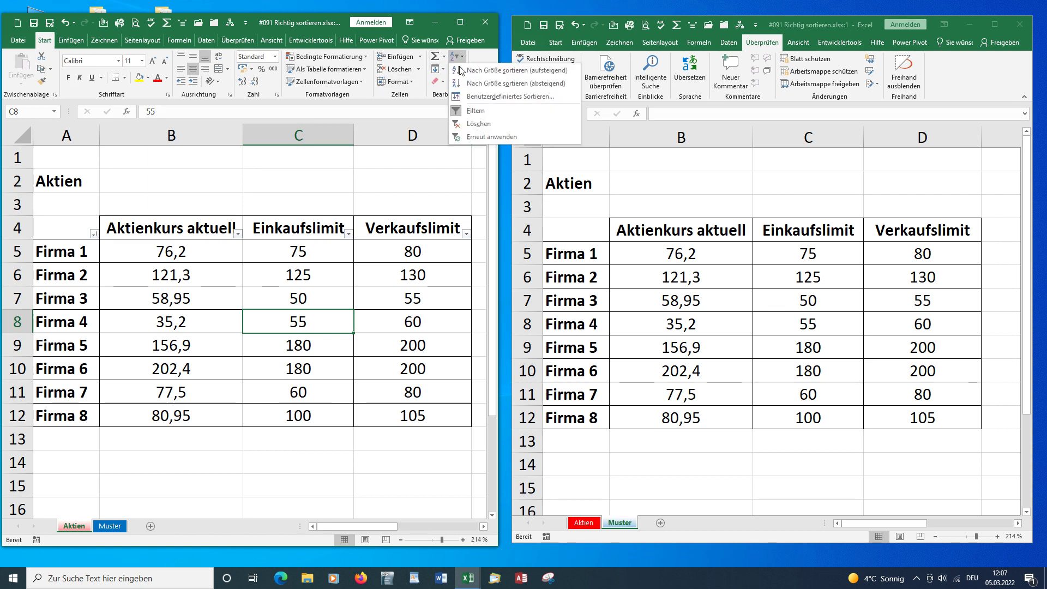
pyautogui.click(483, 70)
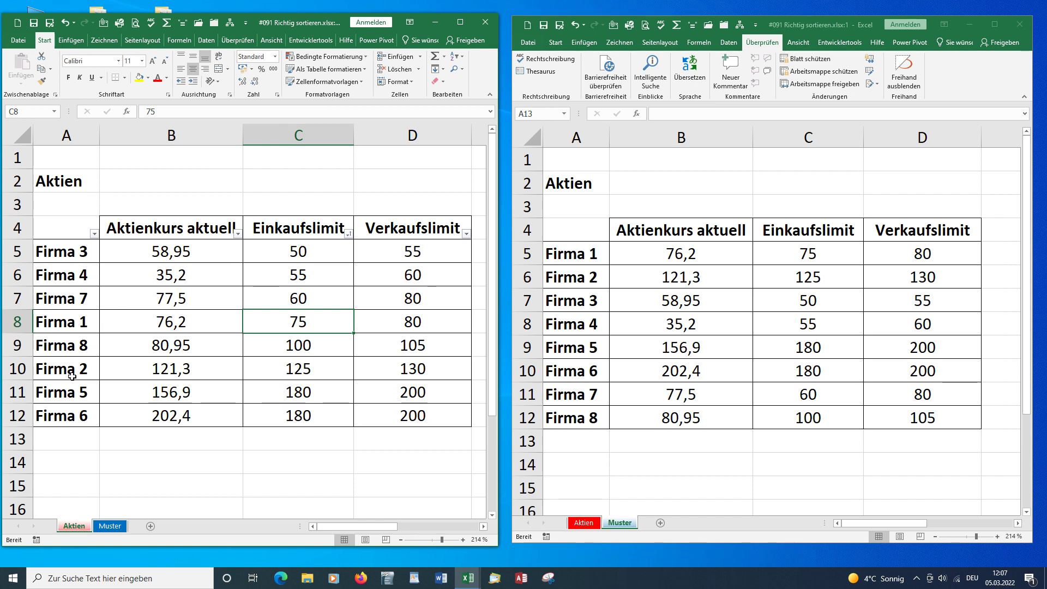
# Re-sort the table A to Z by firm name, restoring Firma 1–8 order.
pyautogui.click(64, 299)
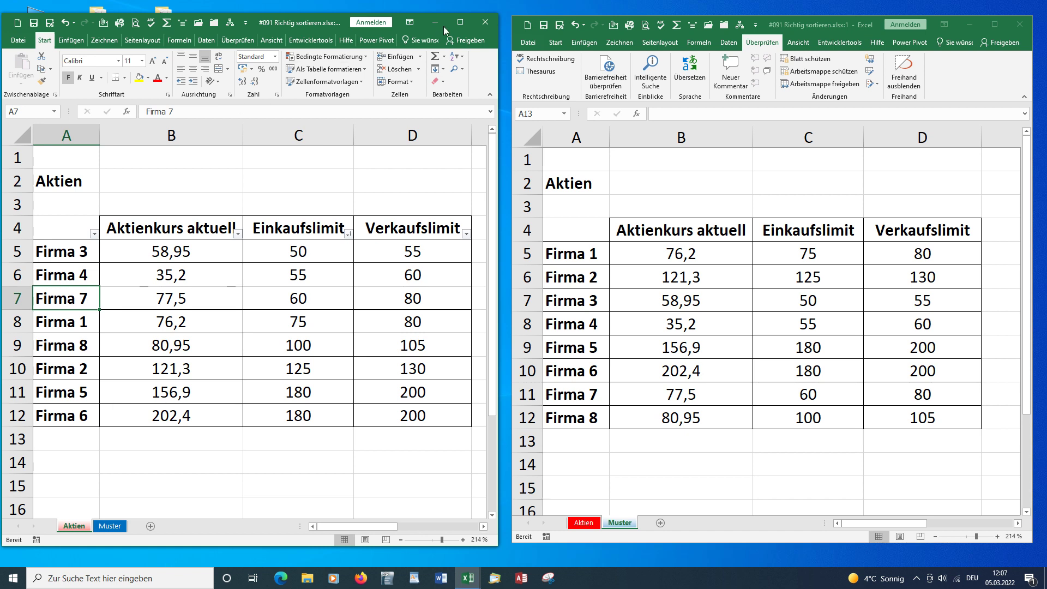
pyautogui.click(458, 55)
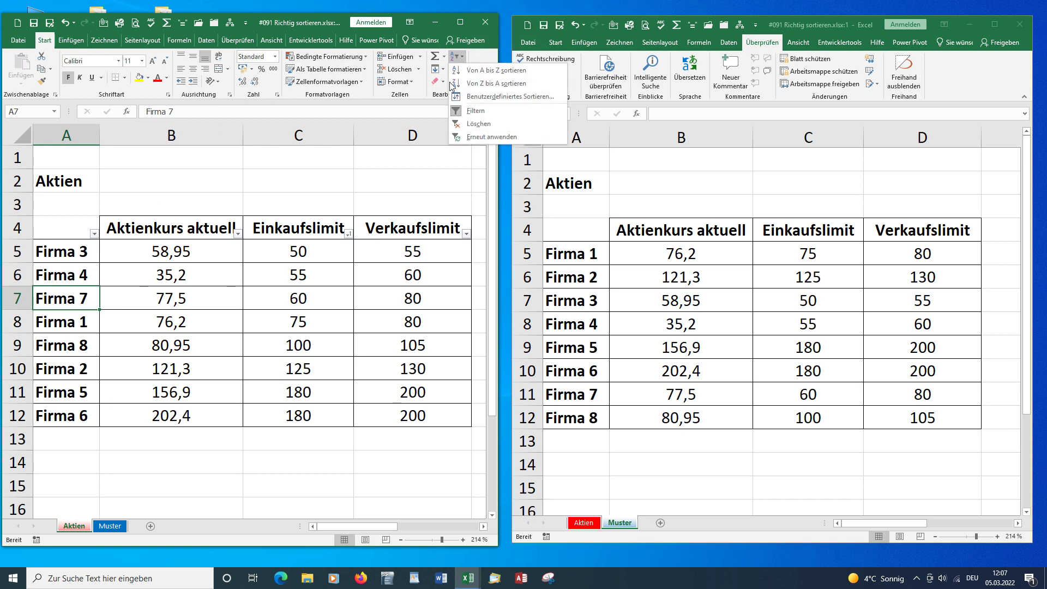
pyautogui.click(490, 70)
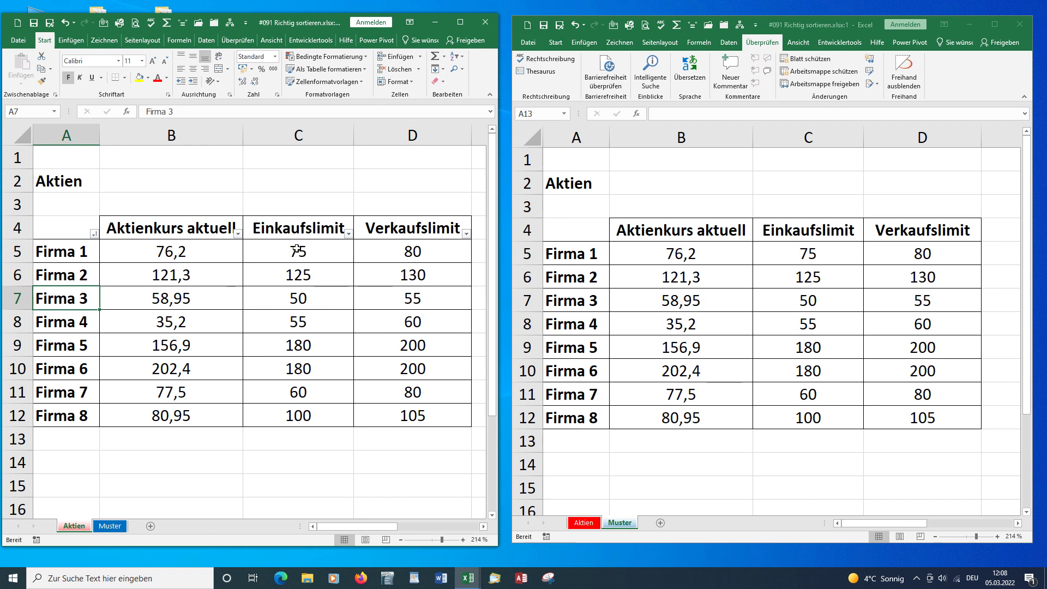
# Sort only the Einkaufslimit values C5:C12 ascending without their rows, then undo it.
pyautogui.moveTo(292, 246); pyautogui.dragTo(291, 413)
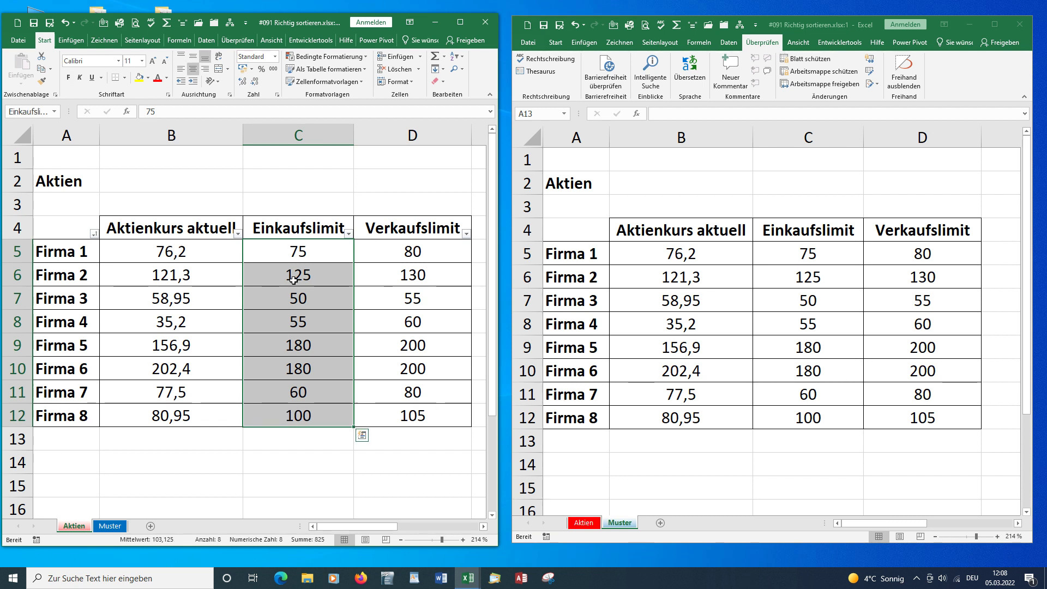
pyautogui.click(455, 56)
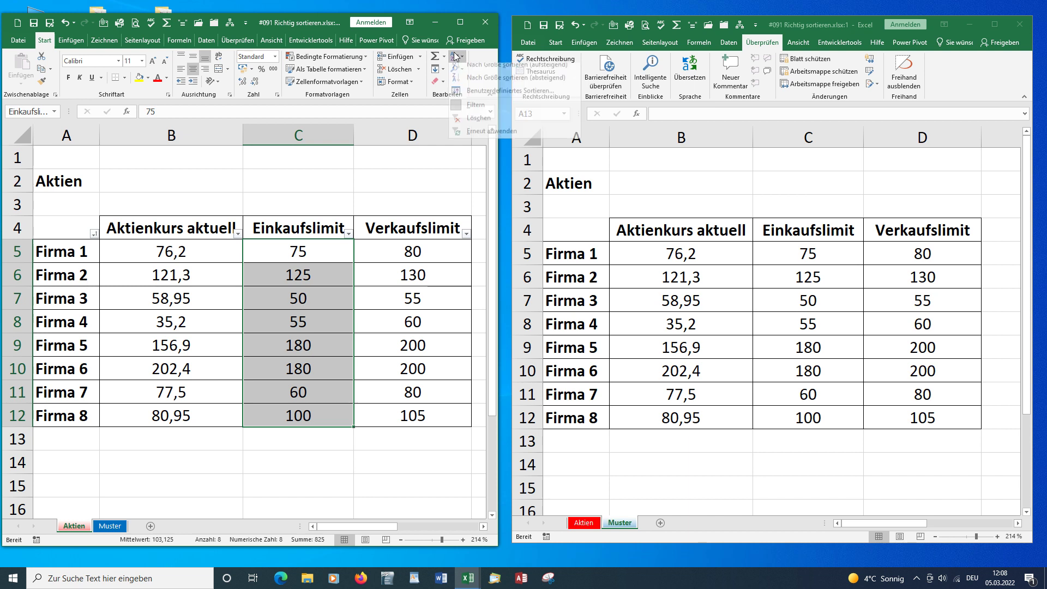
pyautogui.click(478, 74)
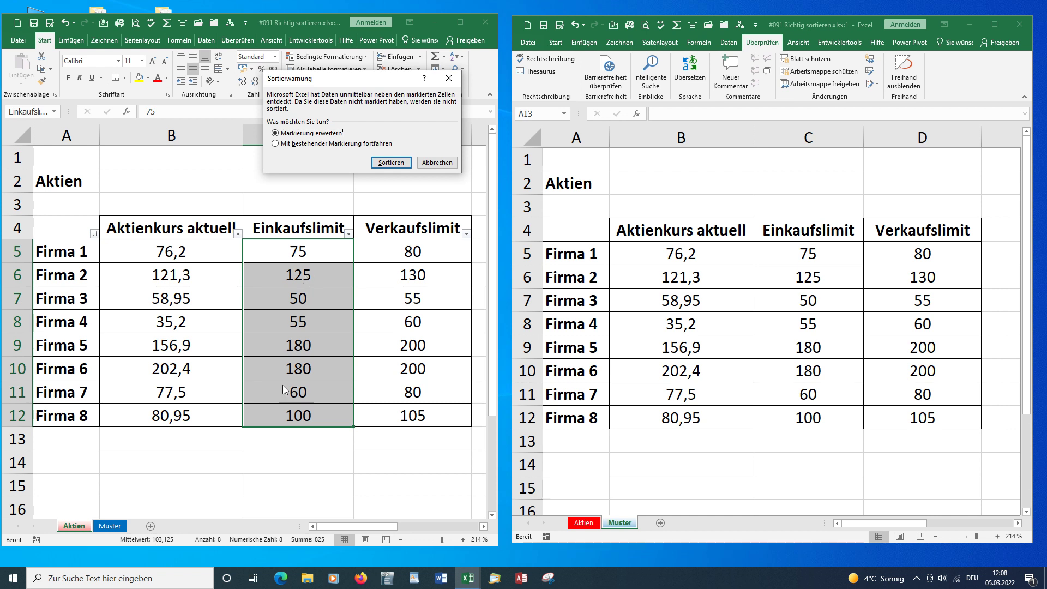
pyautogui.click(276, 145)
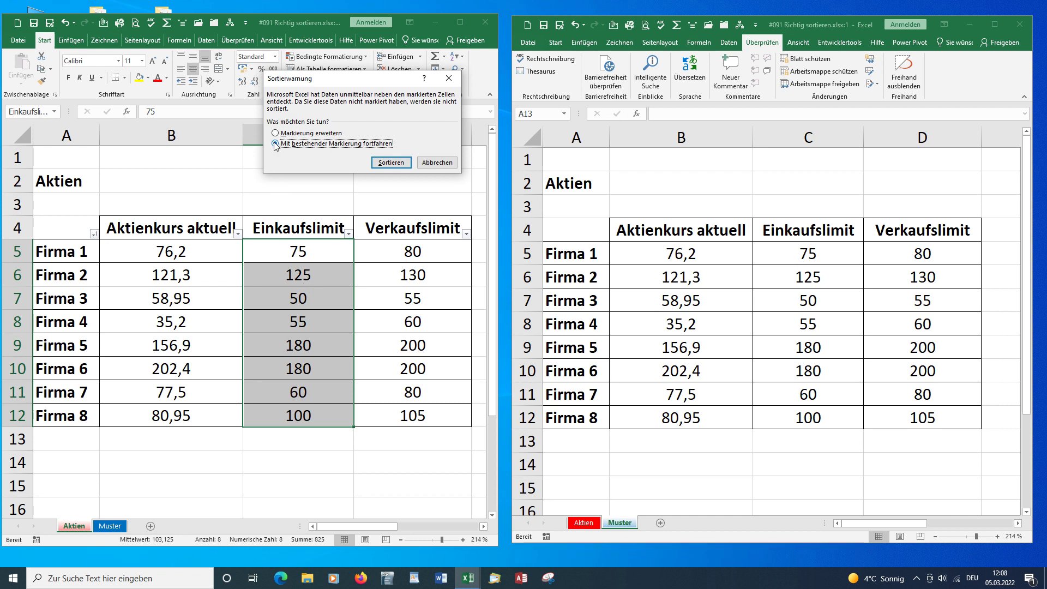
pyautogui.click(391, 162)
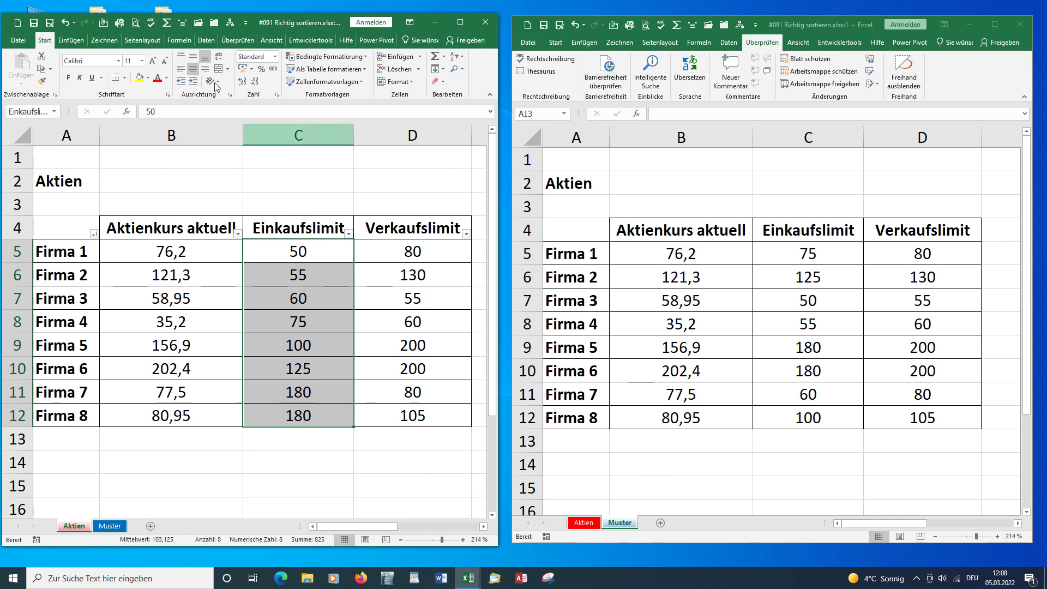
pyautogui.click(65, 24)
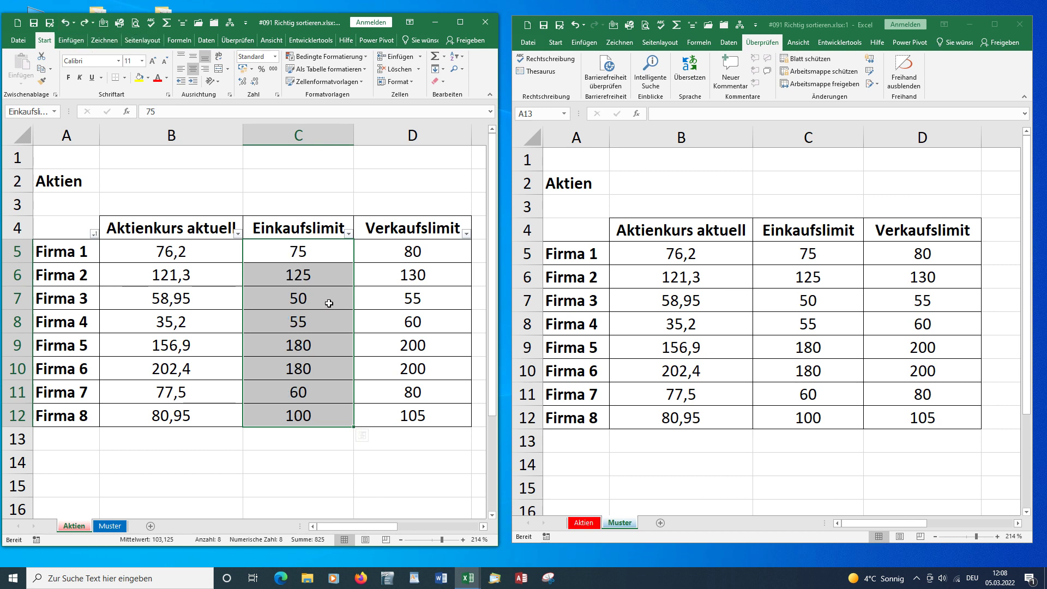
# Sort Einkaufslimit ascending with the selection expanded so whole rows move together.
pyautogui.click(459, 57)
pyautogui.click(480, 69)
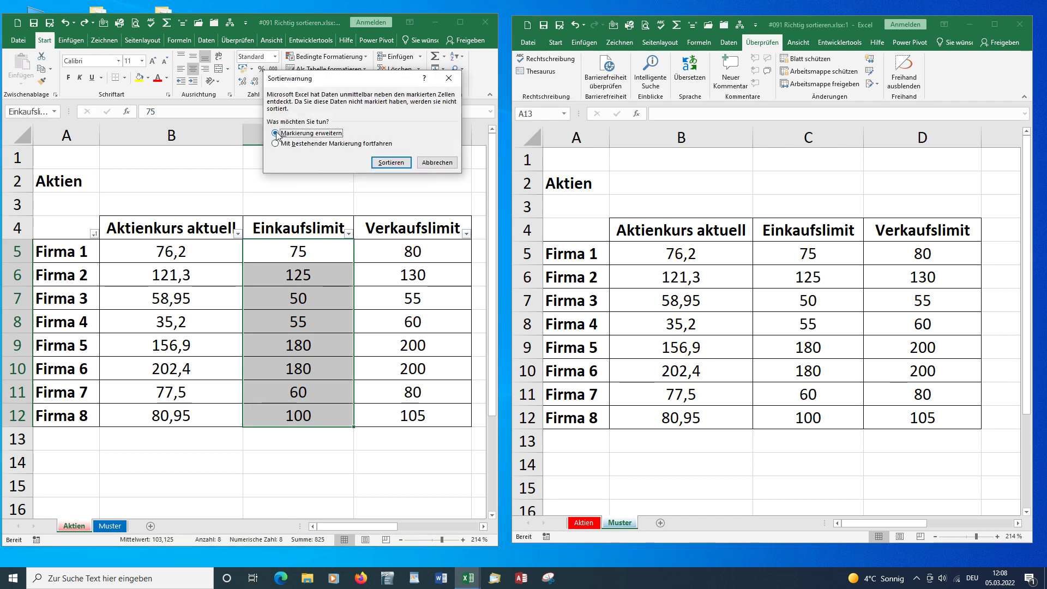
pyautogui.click(392, 164)
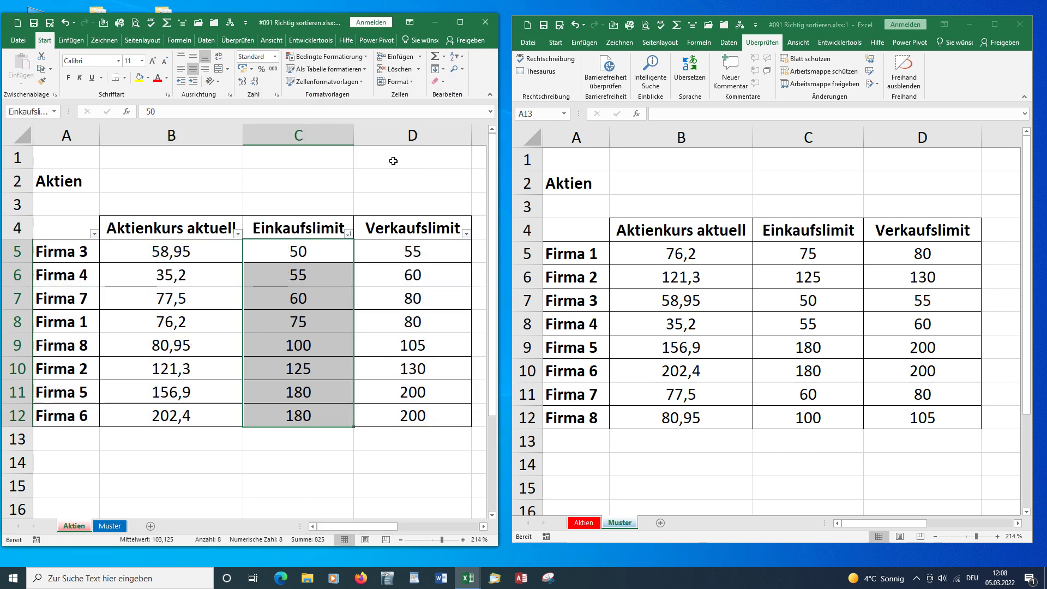
# Sort the table A to Z by firm name back to Firma 1–8.
pyautogui.click(84, 280)
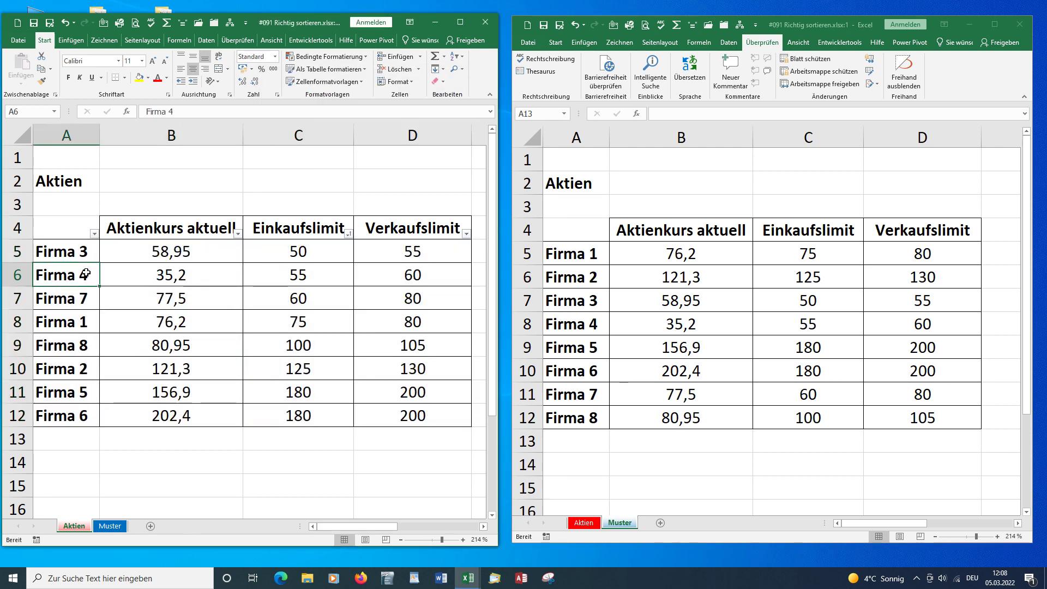
pyautogui.click(457, 56)
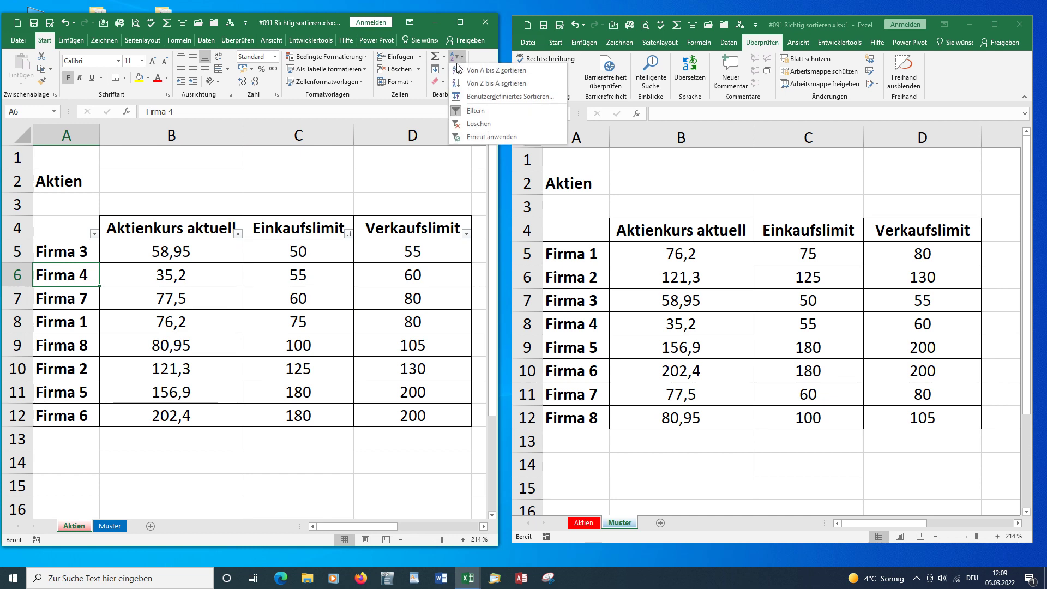
pyautogui.click(480, 68)
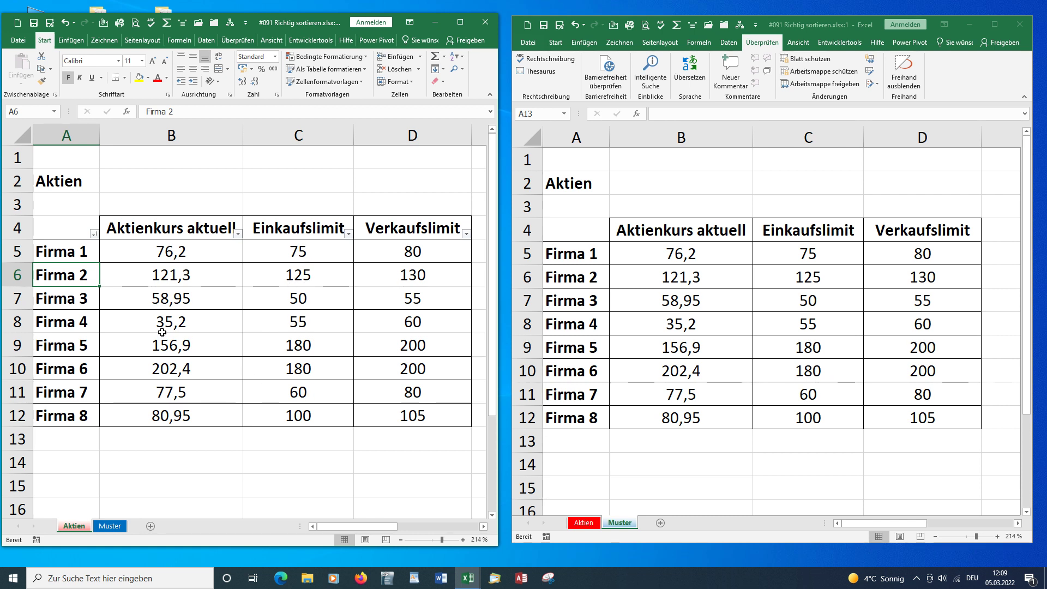
# Custom-sort rows A5:D8 (Firma 1–4) ascending by Einkaufslimit, leaving Firma 5–8 unchanged.
pyautogui.moveTo(68, 251)
pyautogui.mouseDown()
pyautogui.moveTo(282, 269)
pyautogui.moveTo(419, 329)
pyautogui.mouseUp()
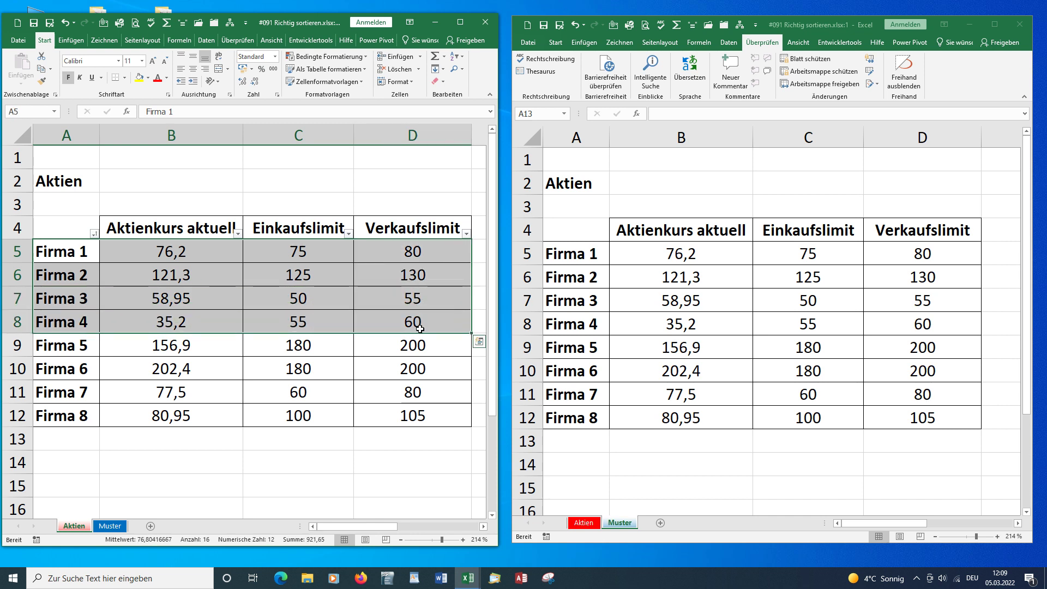
pyautogui.click(457, 57)
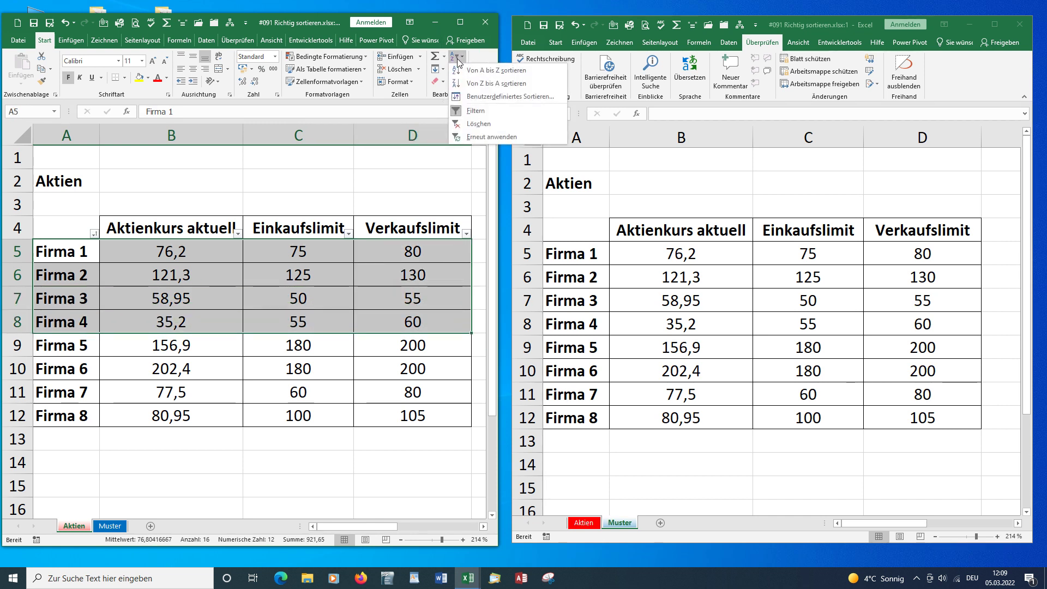
pyautogui.click(496, 99)
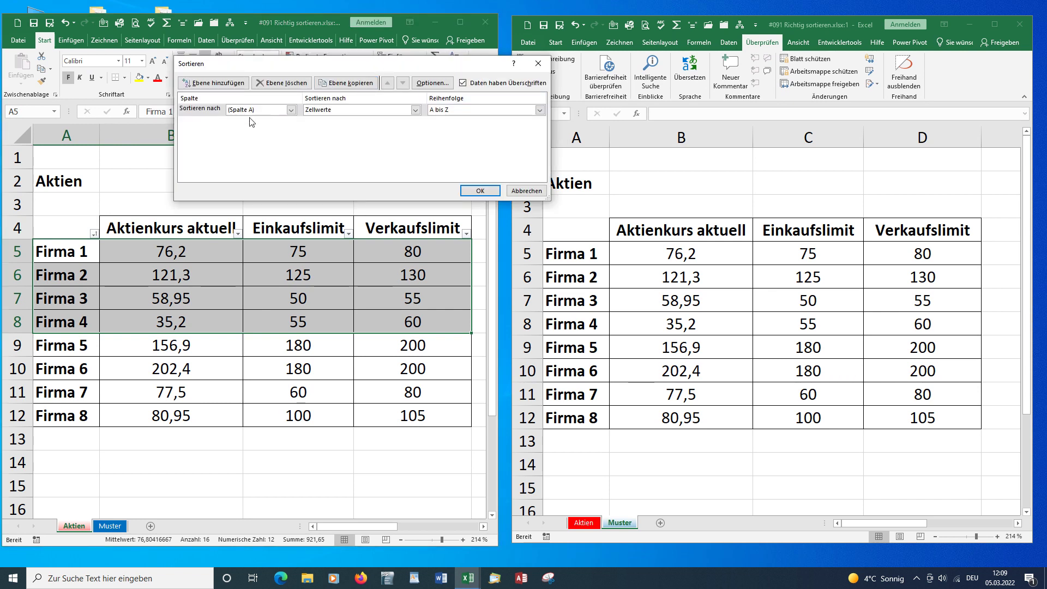
pyautogui.click(292, 110)
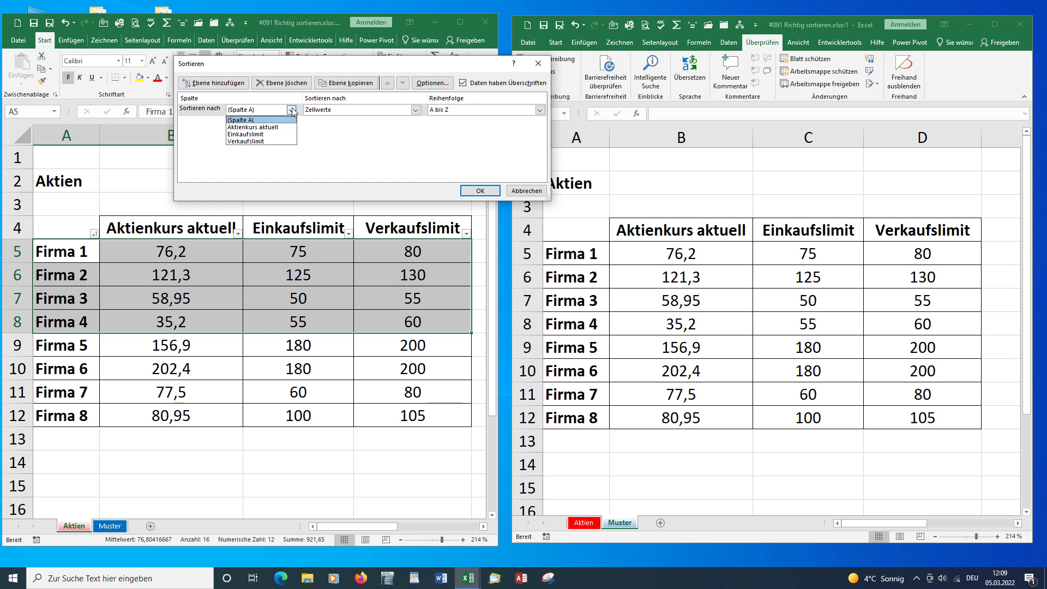
pyautogui.click(258, 134)
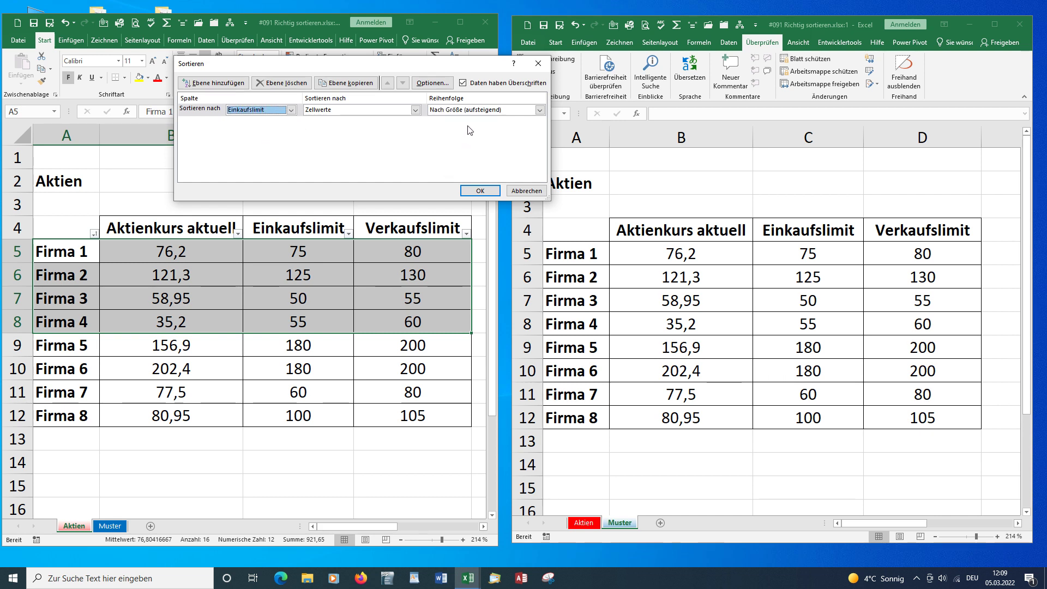
pyautogui.click(480, 191)
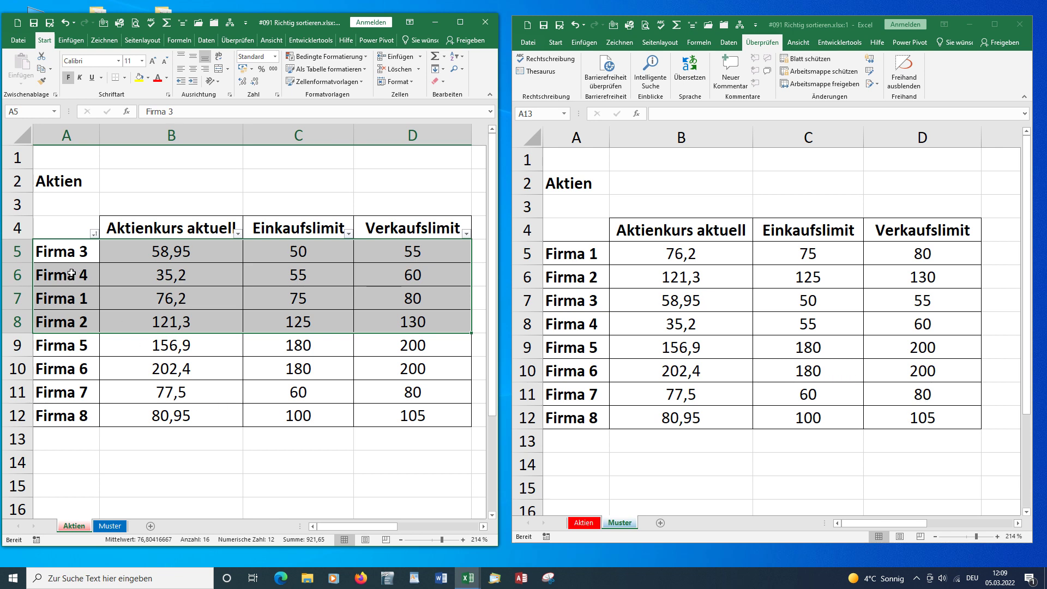
pyautogui.click(73, 272)
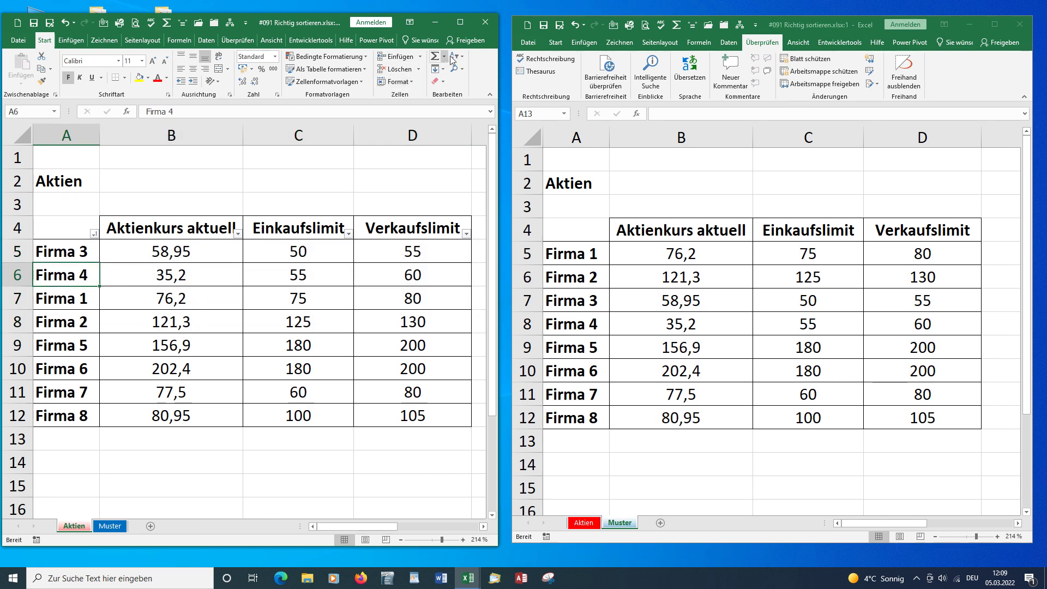
# Sort the table A to Z by firm name so Firma 1–8 match Muster again.
pyautogui.click(456, 56)
pyautogui.click(481, 71)
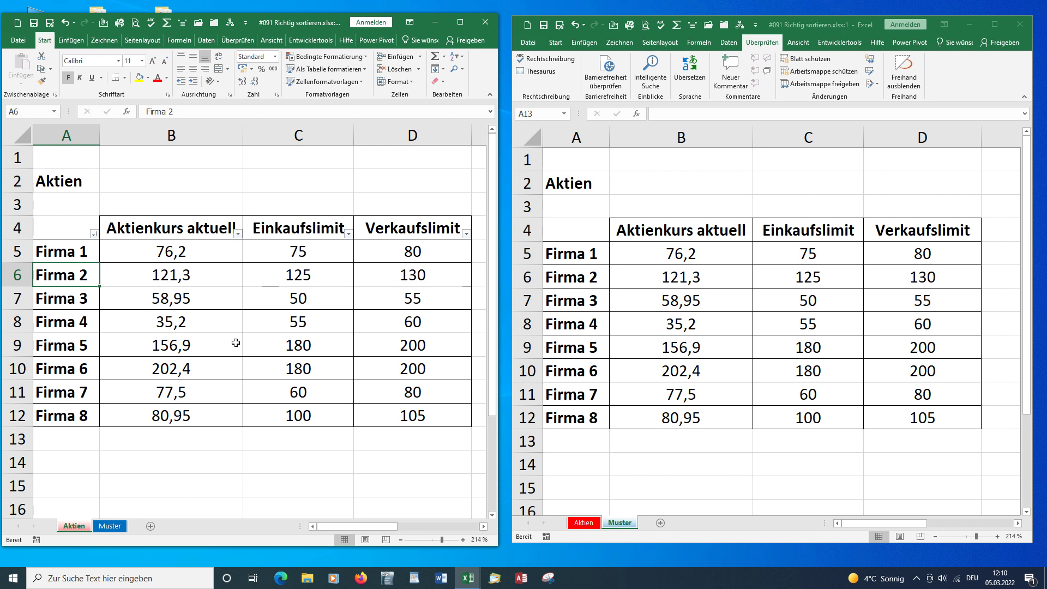
pyautogui.click(200, 344)
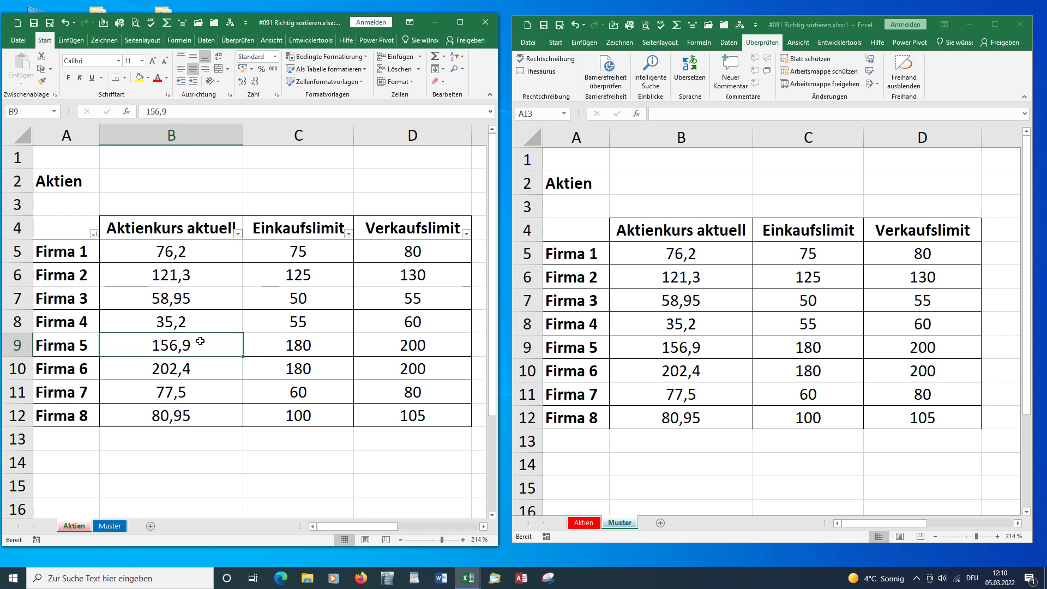